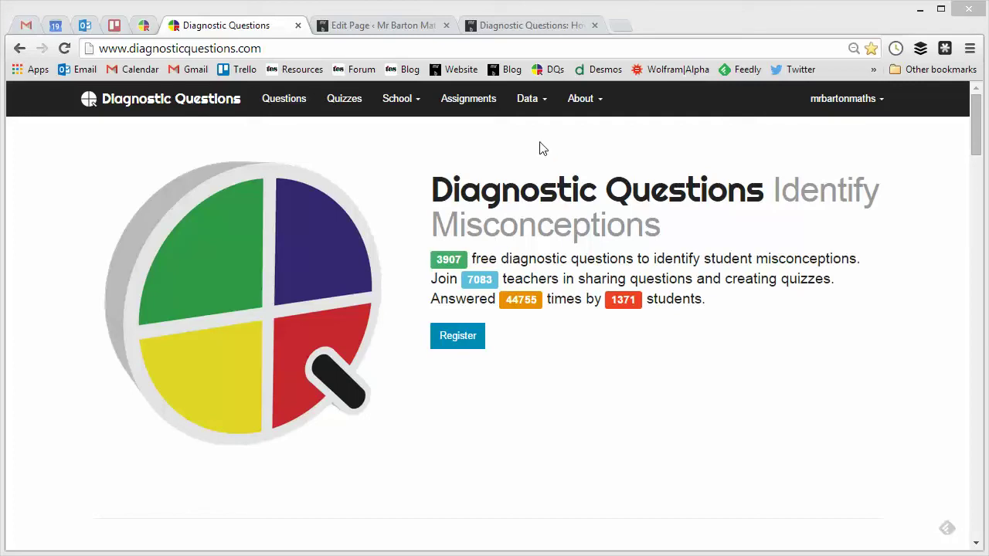
Step: Open the answer data for questions and drill down into the Maths subject
{"action": "left_click", "coordinate": [543, 114]}
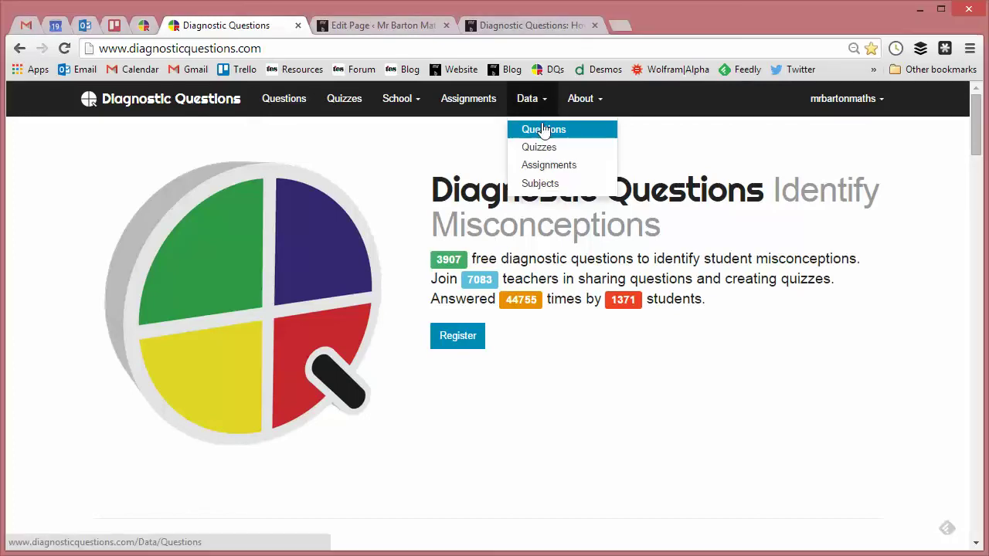
{"action": "left_click", "coordinate": [544, 132]}
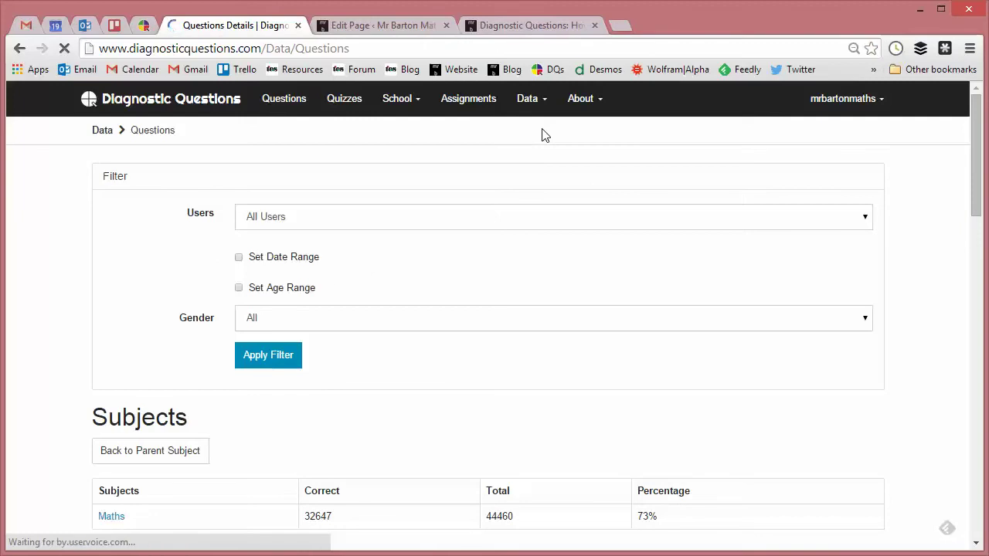
{"action": "mouse_move", "coordinate": [975, 124]}
{"action": "left_mouse_down"}
{"action": "mouse_move", "coordinate": [975, 197]}
{"action": "mouse_move", "coordinate": [970, 126]}
{"action": "left_mouse_up"}
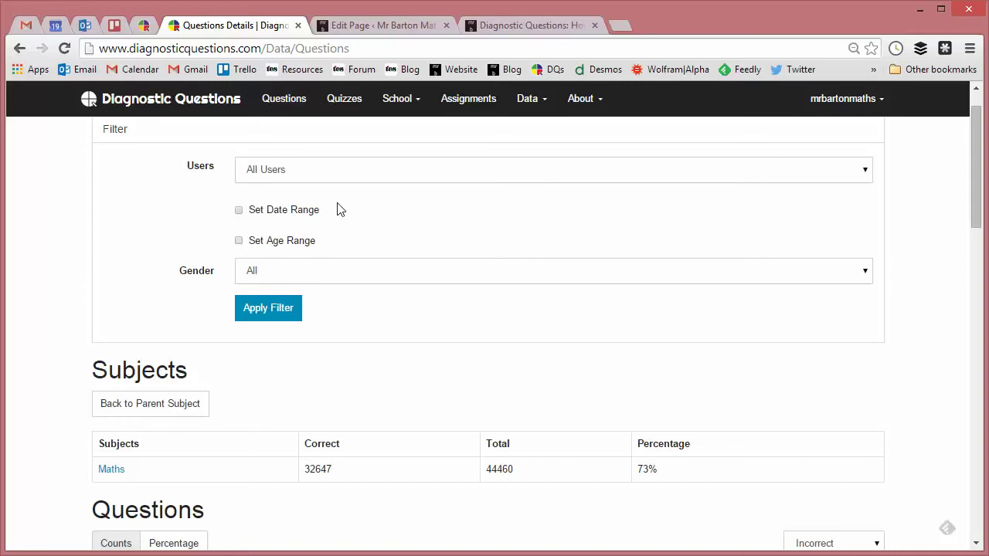
{"action": "left_click_drag", "start_coordinate": [976, 180], "coordinate": [971, 240]}
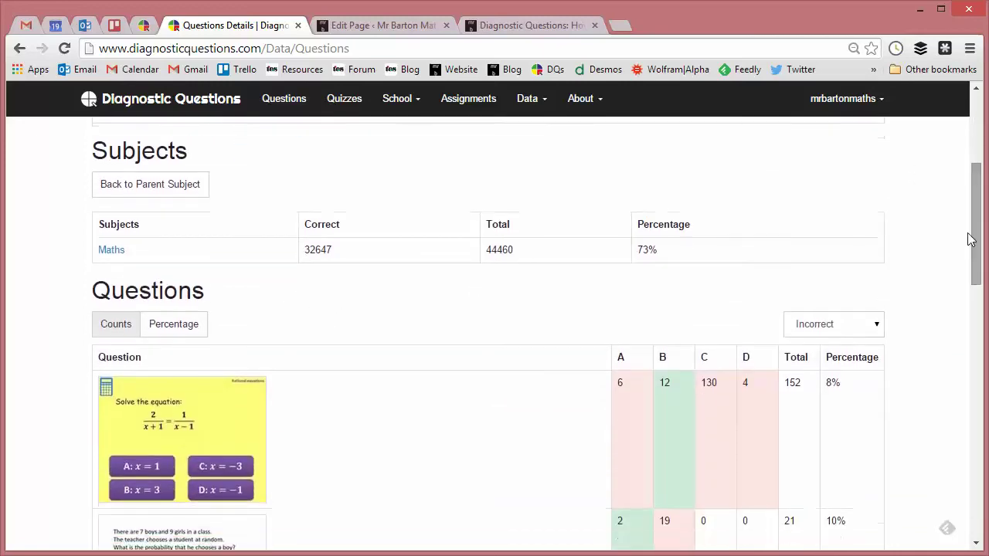
{"action": "left_click", "coordinate": [121, 253]}
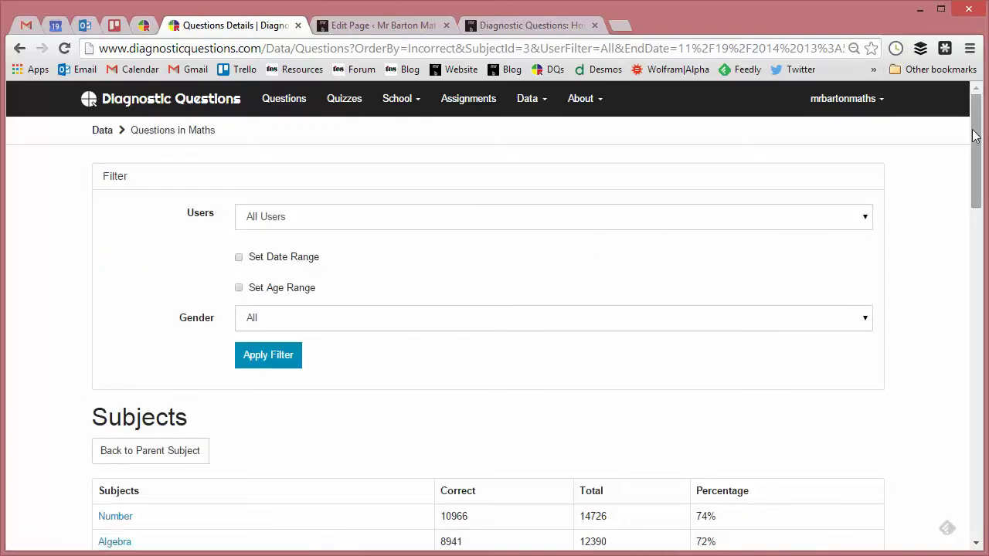
Step: Narrow the question data through Geometry and Measure and Compound Measures to Speed, Distance, Time
{"action": "scroll", "coordinate": [974, 137], "scroll_direction": "down", "scroll_amount": 4}
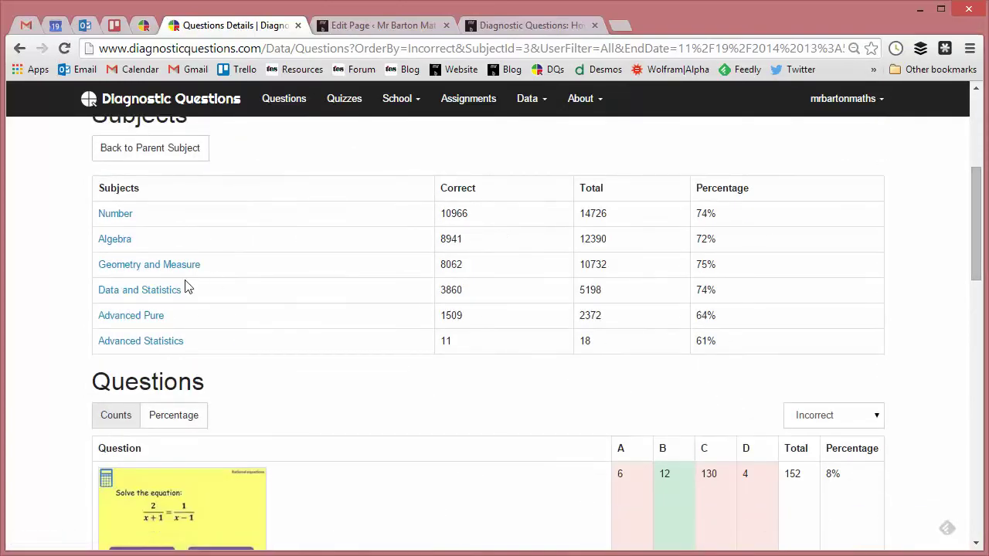
{"action": "left_click", "coordinate": [177, 267]}
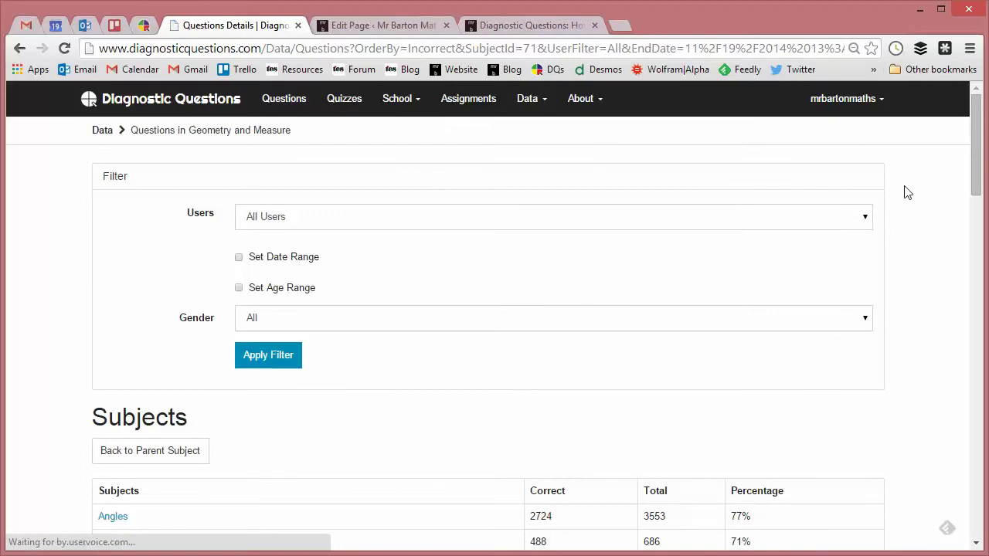
{"action": "scroll", "coordinate": [972, 155], "scroll_direction": "down", "scroll_amount": 4}
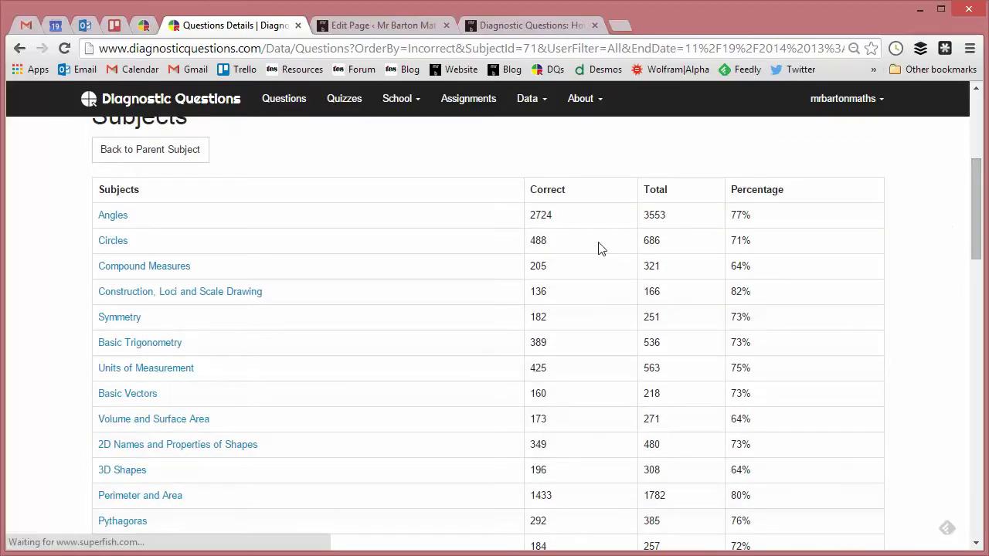
{"action": "left_click", "coordinate": [174, 268]}
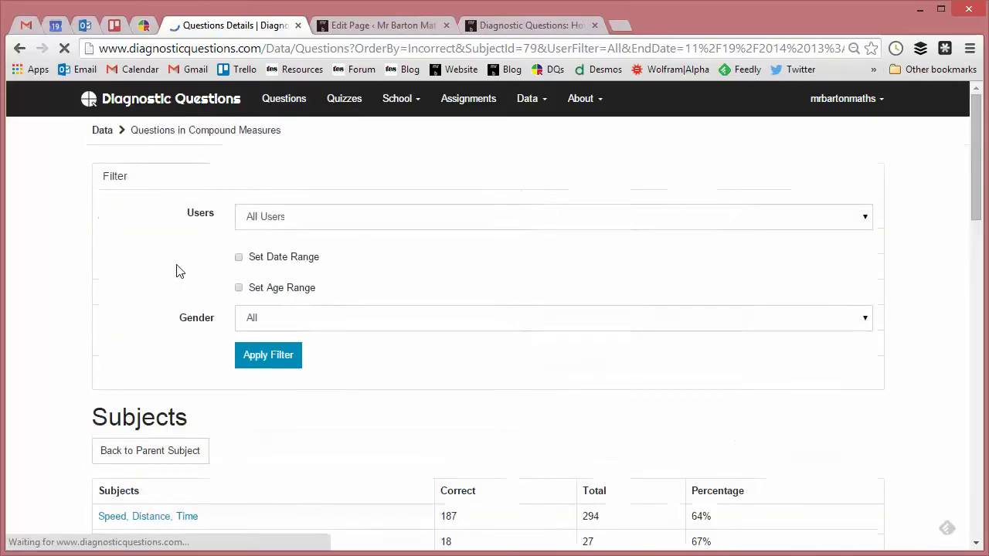
{"action": "left_click_drag", "start_coordinate": [974, 162], "coordinate": [976, 212]}
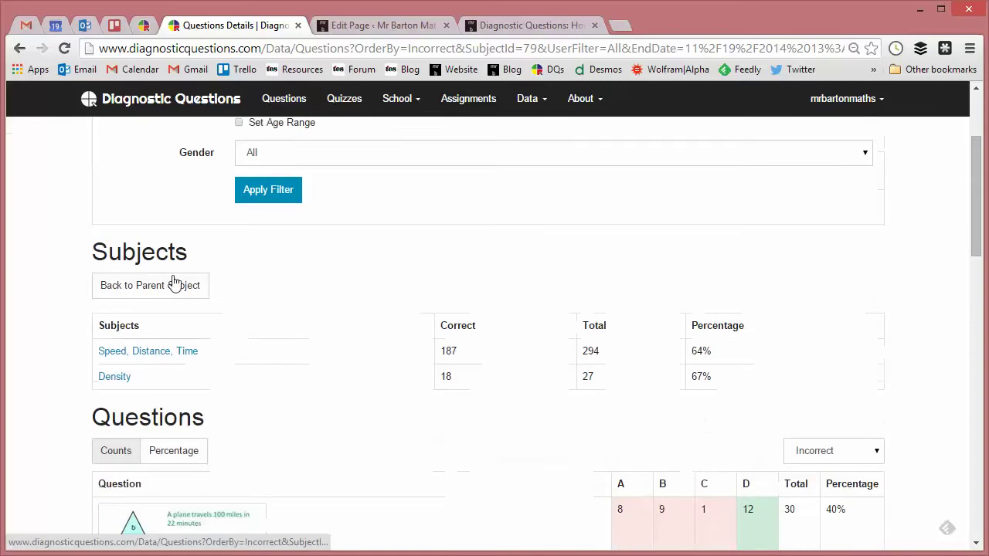
{"action": "left_click", "coordinate": [154, 357]}
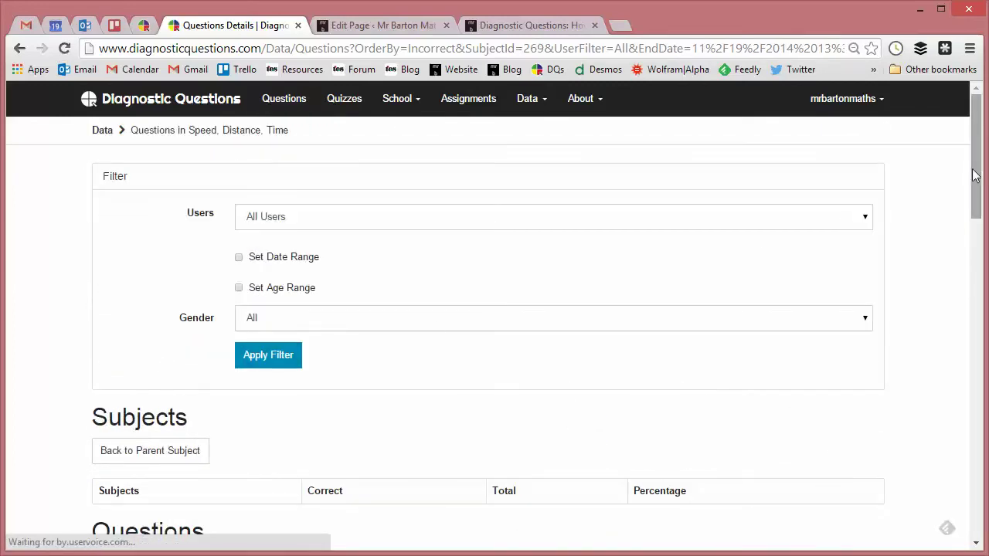
Step: Open the data for the question about a plane travelling 100 miles in 22 minutes and read the reasons given for answer D
{"action": "left_click_drag", "start_coordinate": [973, 175], "coordinate": [969, 280]}
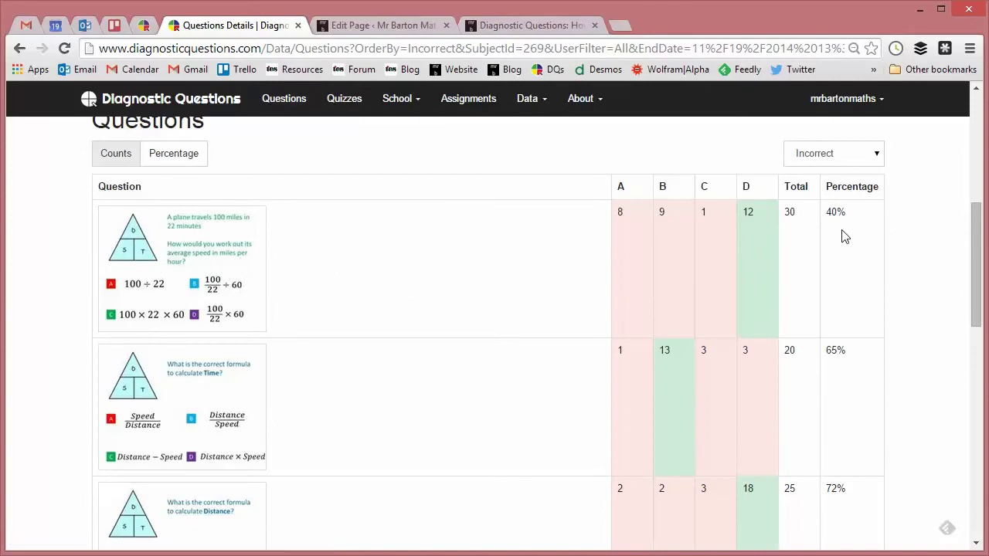
{"action": "left_click", "coordinate": [188, 264]}
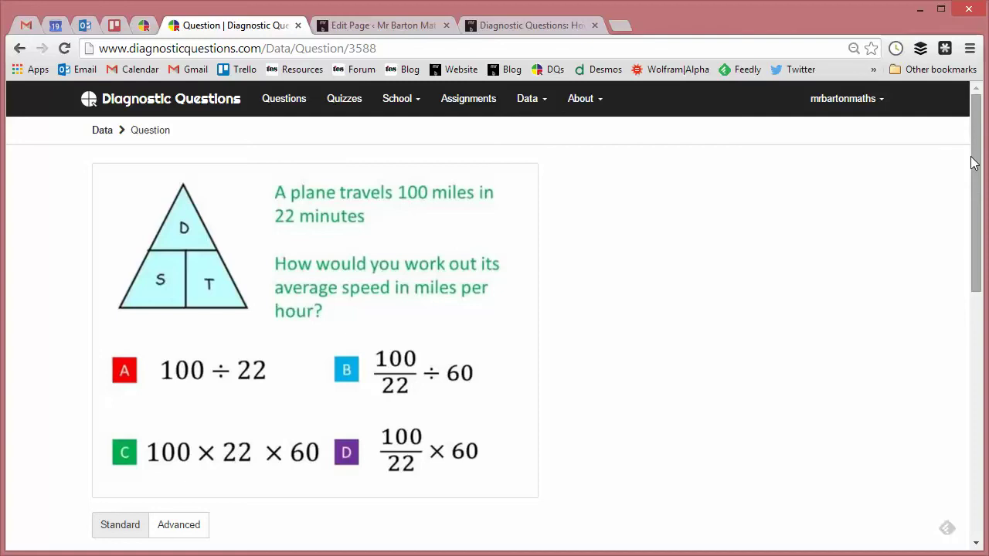
{"action": "left_click_drag", "start_coordinate": [974, 162], "coordinate": [980, 329]}
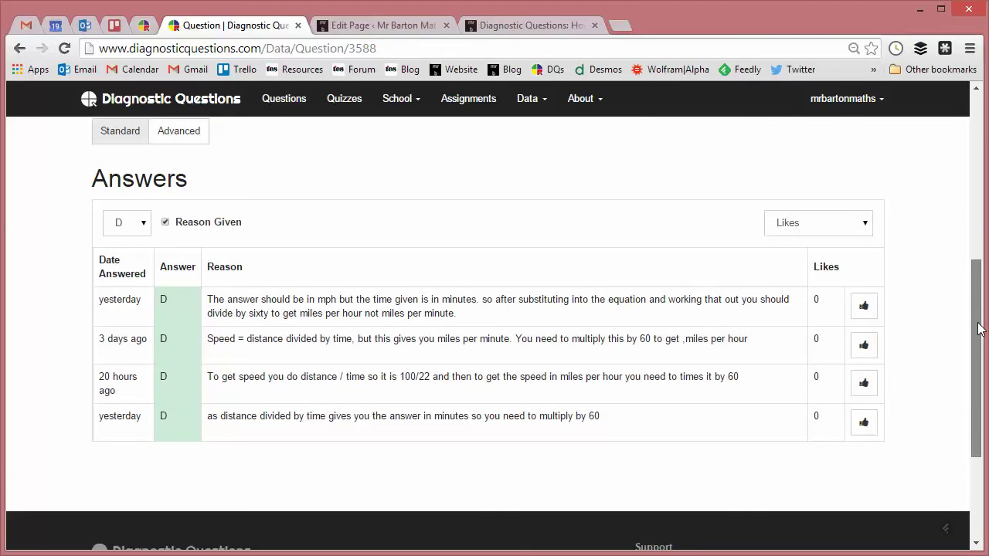
{"action": "left_click_drag", "start_coordinate": [979, 328], "coordinate": [968, 257]}
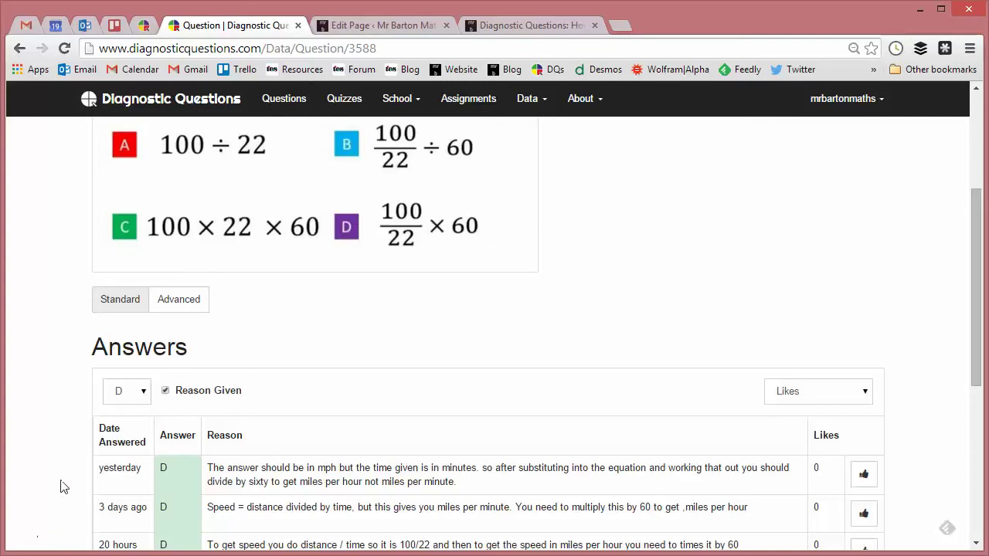
Step: Set the answer filter to All to list the students' reasons for every option
{"action": "left_click", "coordinate": [147, 398]}
{"action": "left_click", "coordinate": [130, 408]}
{"action": "left_click_drag", "start_coordinate": [978, 254], "coordinate": [945, 258]}
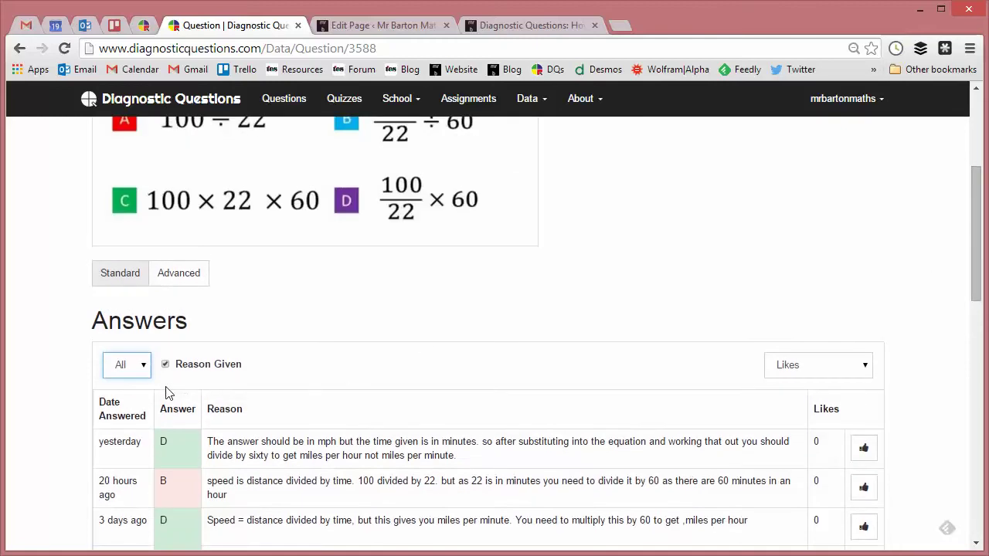
Step: Filter the students' reasons to answer B and compare them with the question's answer options
{"action": "left_click", "coordinate": [147, 369]}
{"action": "left_click", "coordinate": [129, 407]}
{"action": "left_click_drag", "start_coordinate": [973, 249], "coordinate": [970, 297]}
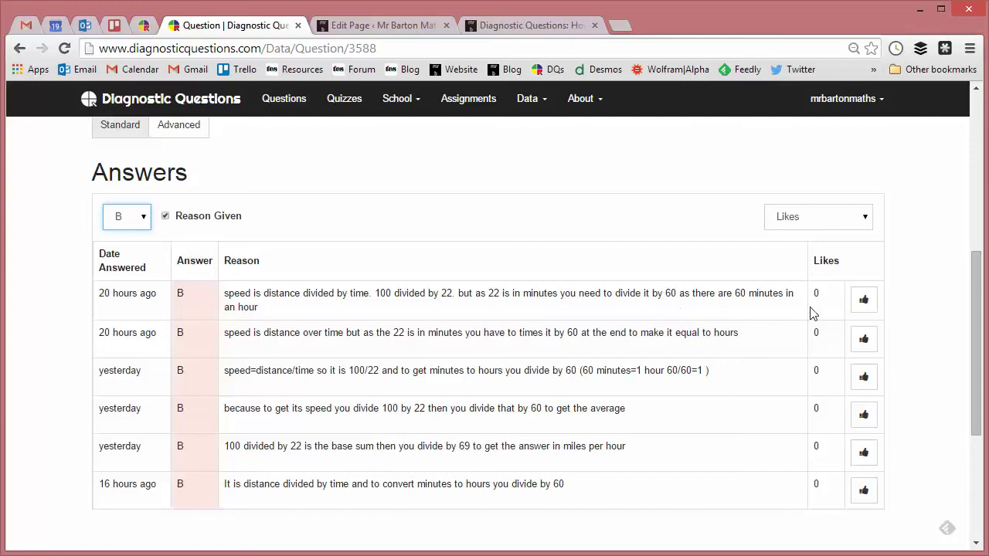
{"action": "scroll", "coordinate": [943, 212], "scroll_direction": "up", "scroll_amount": 3}
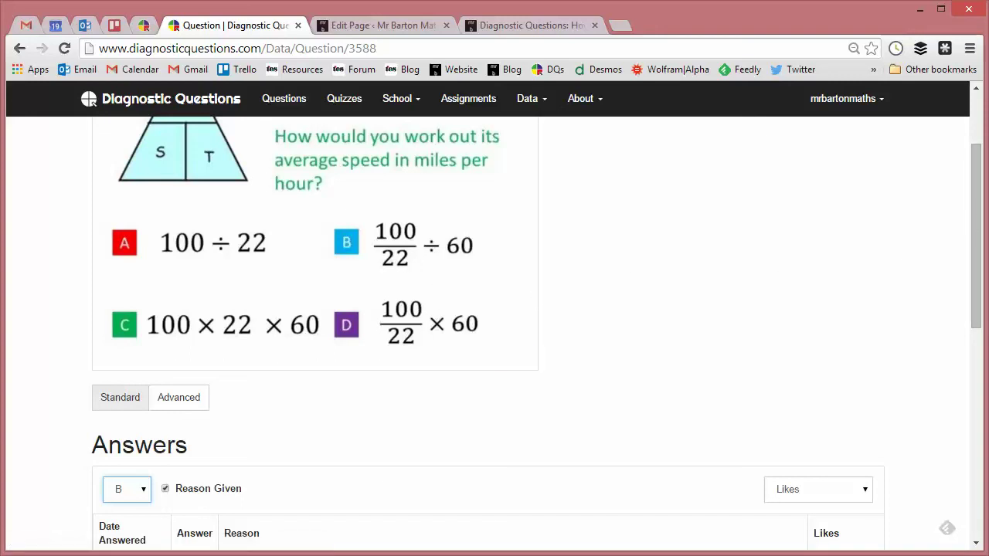
{"action": "left_click_drag", "start_coordinate": [976, 207], "coordinate": [975, 182]}
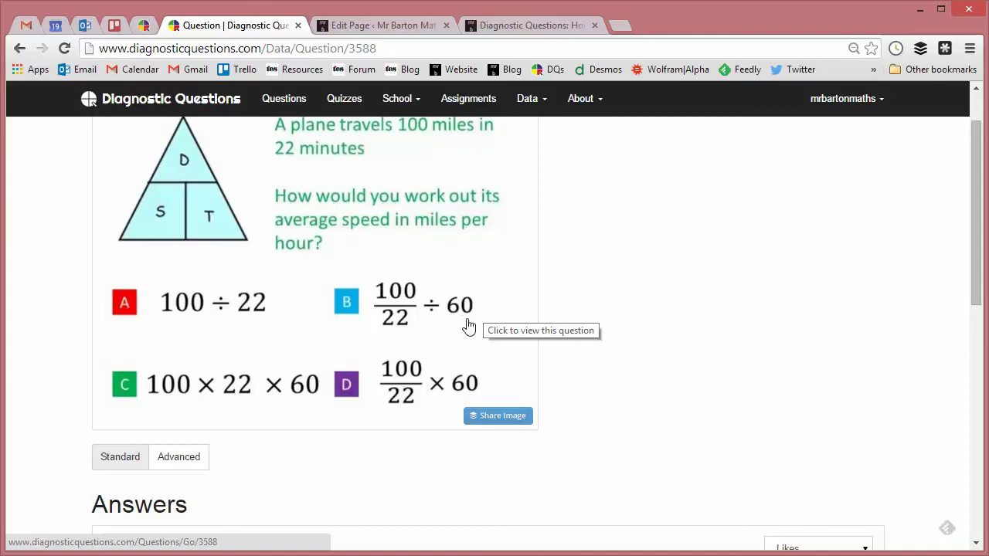
Step: Switch the question data to the Advanced view and examine the cohort's answer counts against the question's options
{"action": "left_click_drag", "start_coordinate": [979, 190], "coordinate": [902, 270]}
{"action": "left_click", "coordinate": [191, 261]}
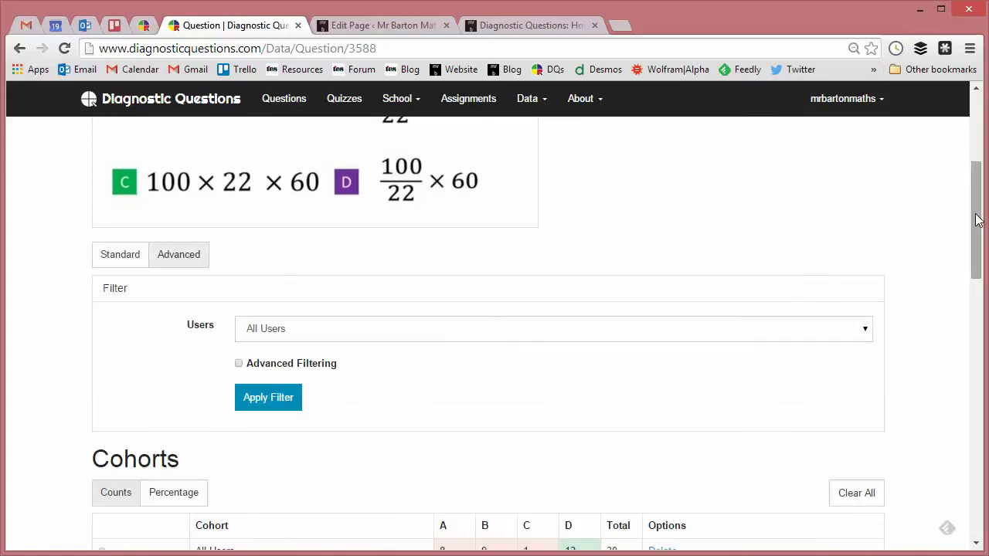
{"action": "left_click_drag", "start_coordinate": [977, 221], "coordinate": [977, 269]}
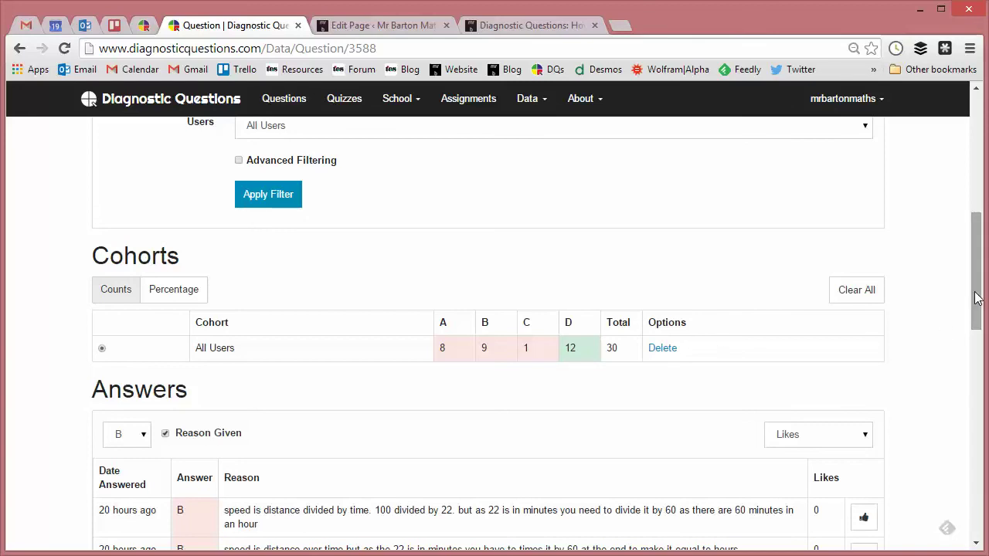
{"action": "left_click_drag", "start_coordinate": [973, 294], "coordinate": [962, 202]}
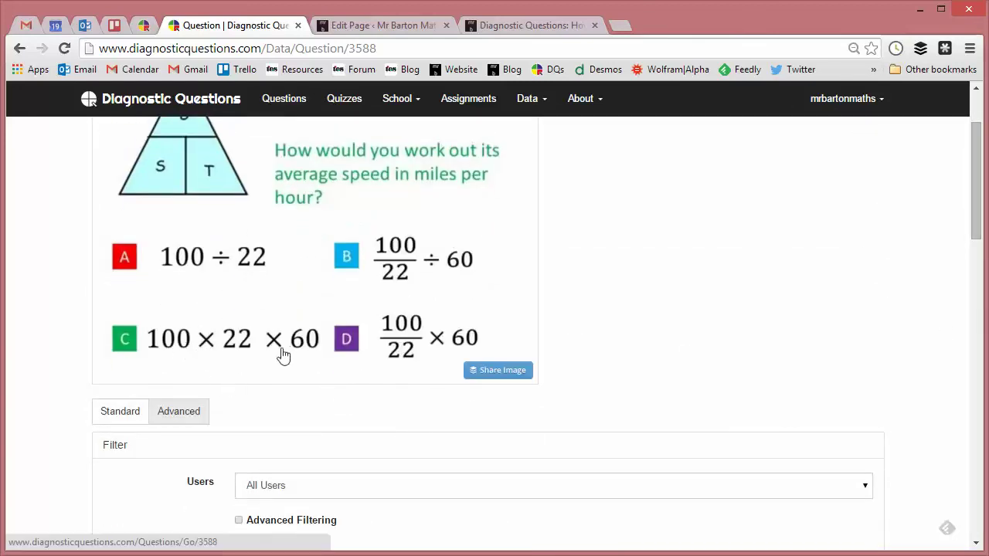
{"action": "scroll", "coordinate": [972, 182], "scroll_direction": "up", "scroll_amount": 3}
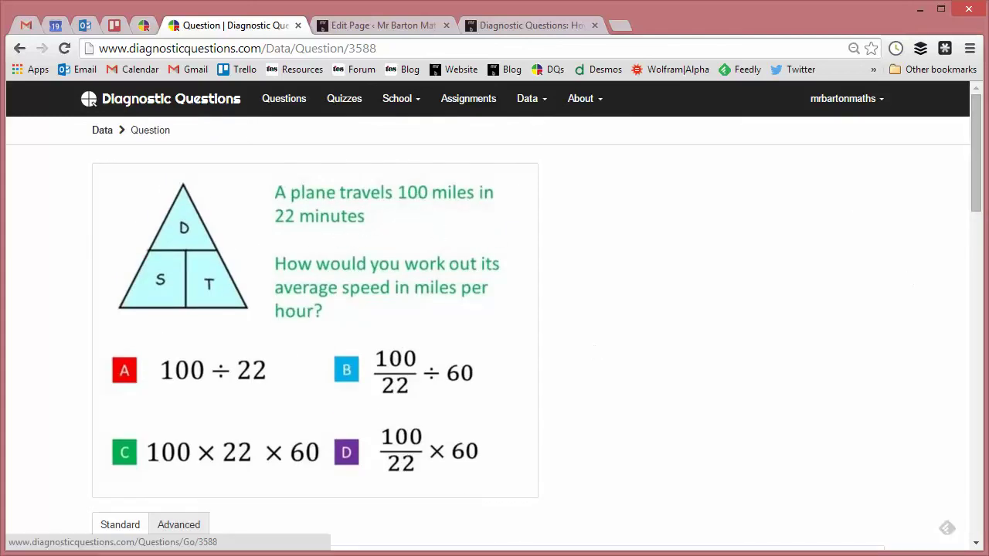
{"action": "mouse_move", "coordinate": [977, 170]}
{"action": "left_mouse_down"}
{"action": "mouse_move", "coordinate": [976, 278]}
{"action": "mouse_move", "coordinate": [973, 177]}
{"action": "left_mouse_up"}
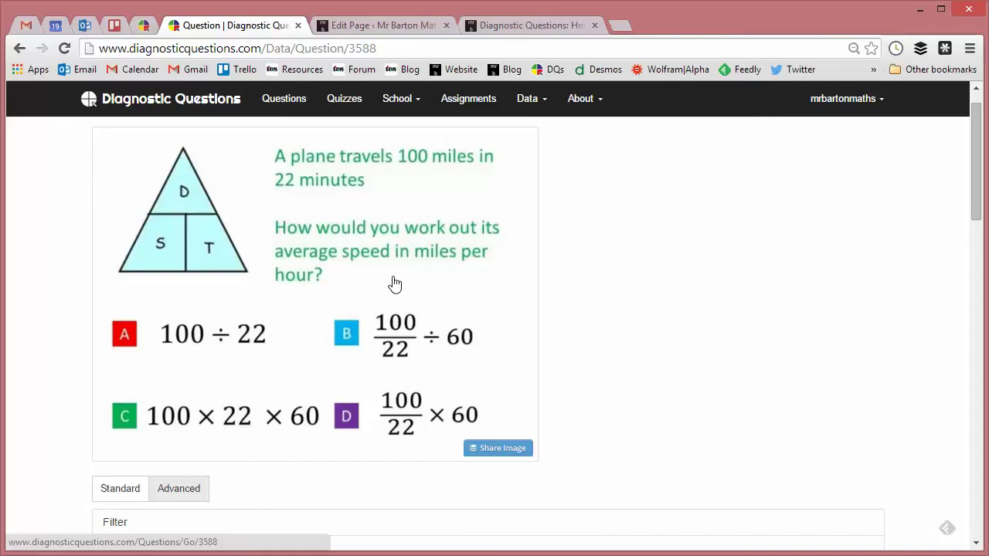
Step: Filter the students' reasons to answer A, read them, and look back at the question
{"action": "left_click_drag", "start_coordinate": [975, 166], "coordinate": [931, 324]}
{"action": "left_click", "coordinate": [144, 261]}
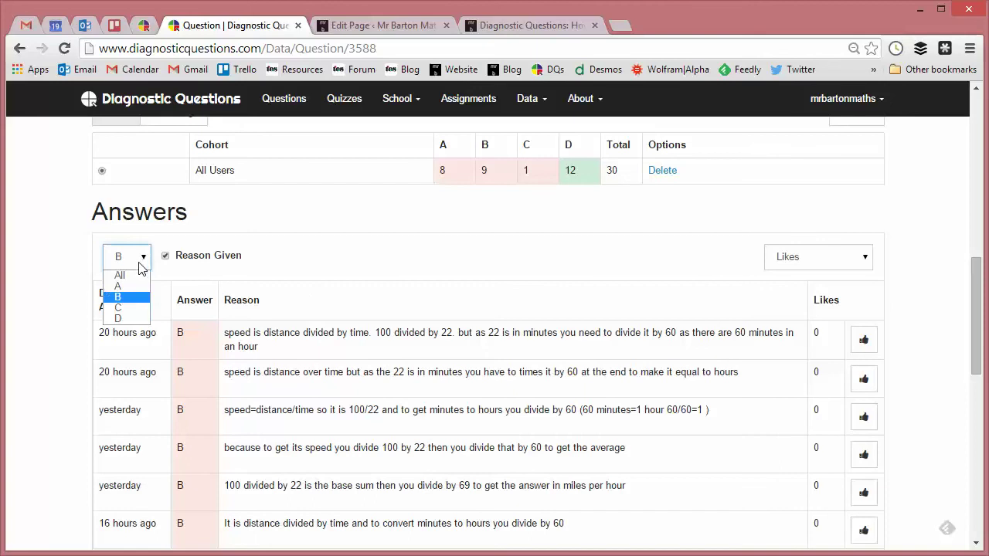
{"action": "left_click", "coordinate": [119, 286]}
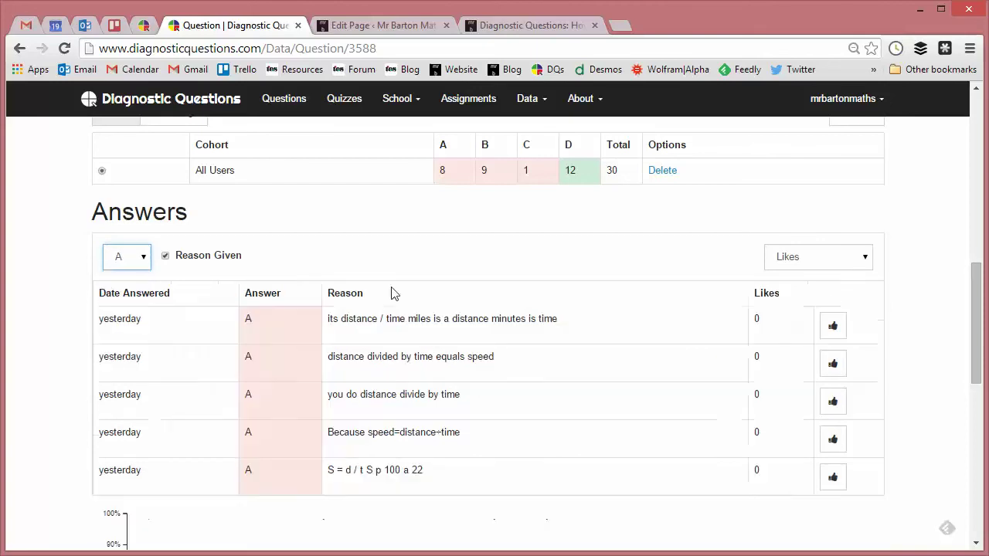
{"action": "left_click_drag", "start_coordinate": [978, 285], "coordinate": [976, 307]}
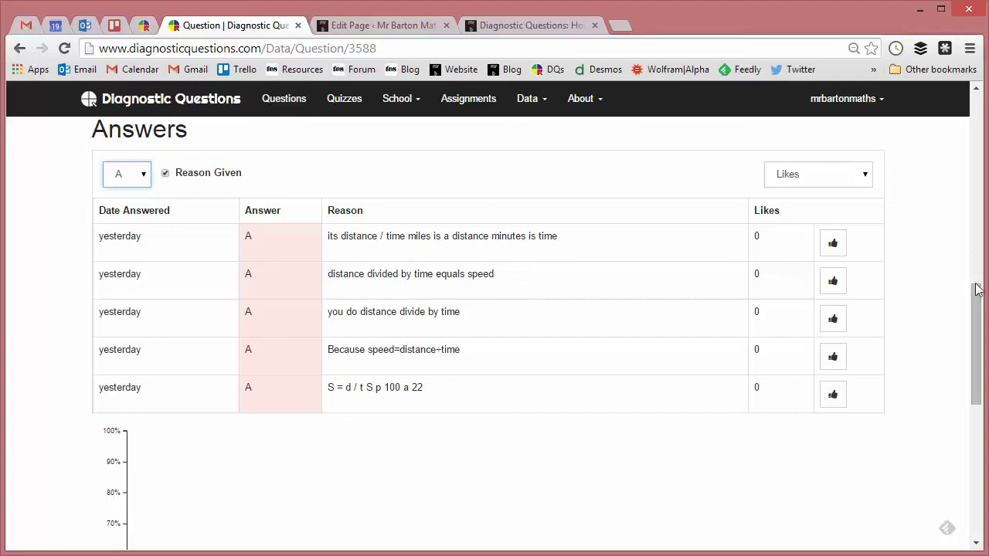
{"action": "left_click_drag", "start_coordinate": [978, 290], "coordinate": [967, 113]}
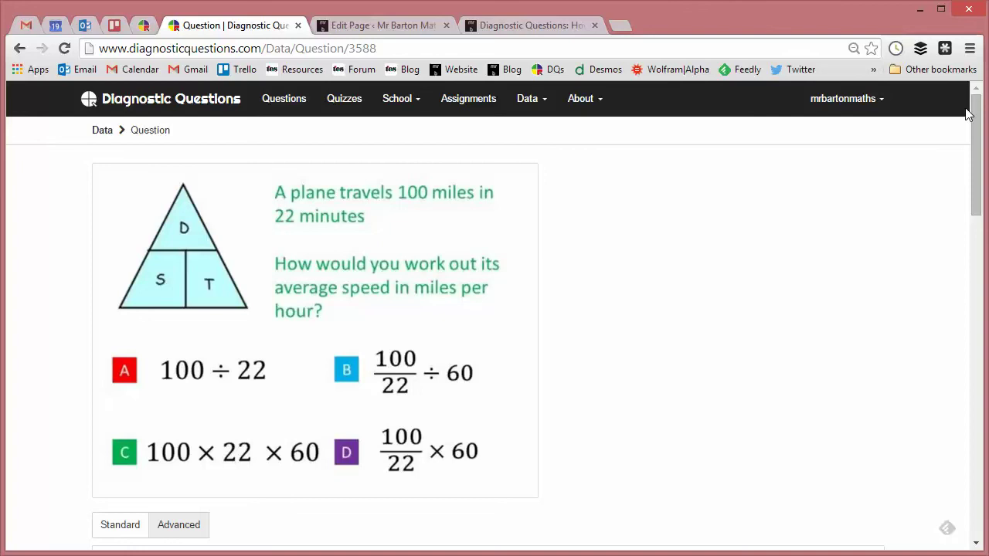
Step: Return to the Speed, Distance, Time question list, open its second page of questions, and go back to the filter options
{"action": "left_click", "coordinate": [19, 47]}
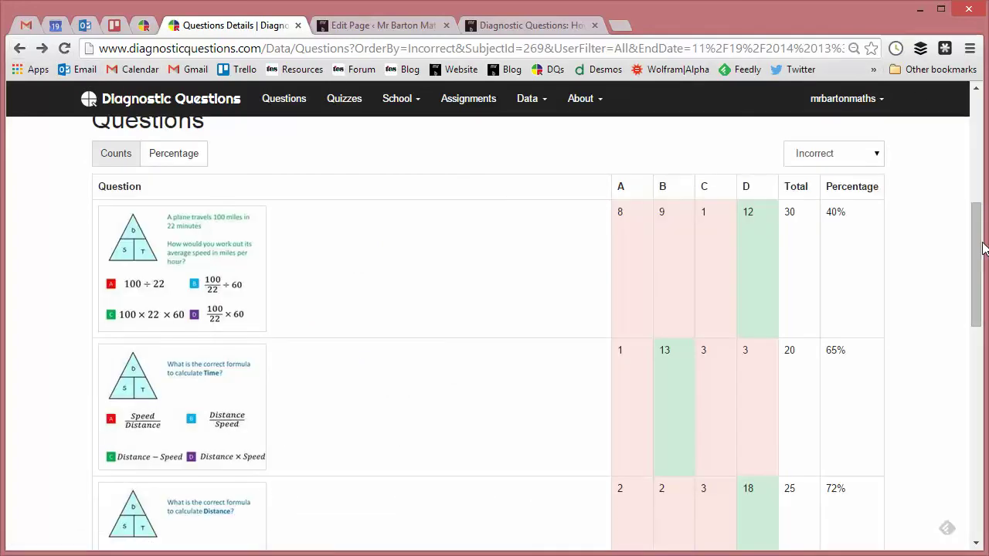
{"action": "left_click_drag", "start_coordinate": [983, 248], "coordinate": [970, 338]}
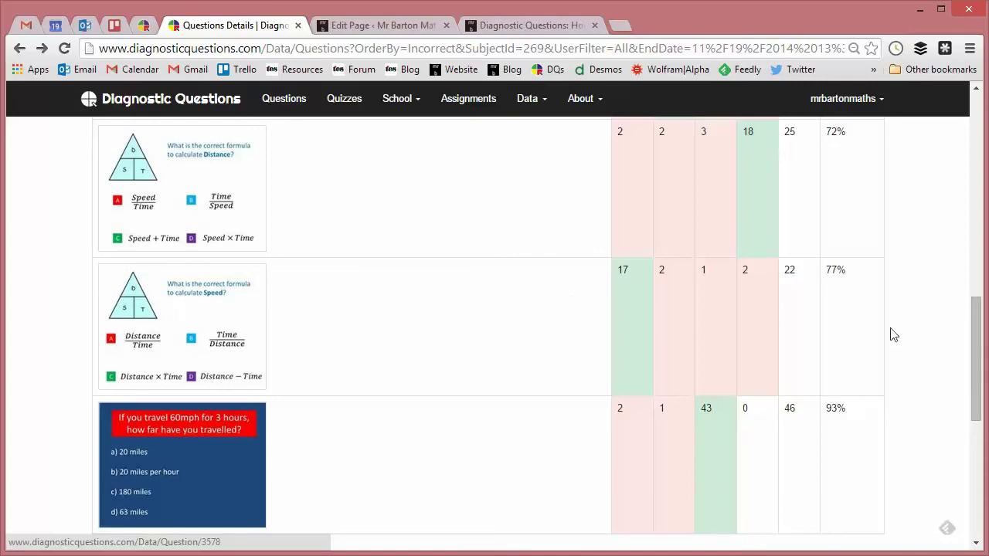
{"action": "left_click_drag", "start_coordinate": [981, 339], "coordinate": [982, 394]}
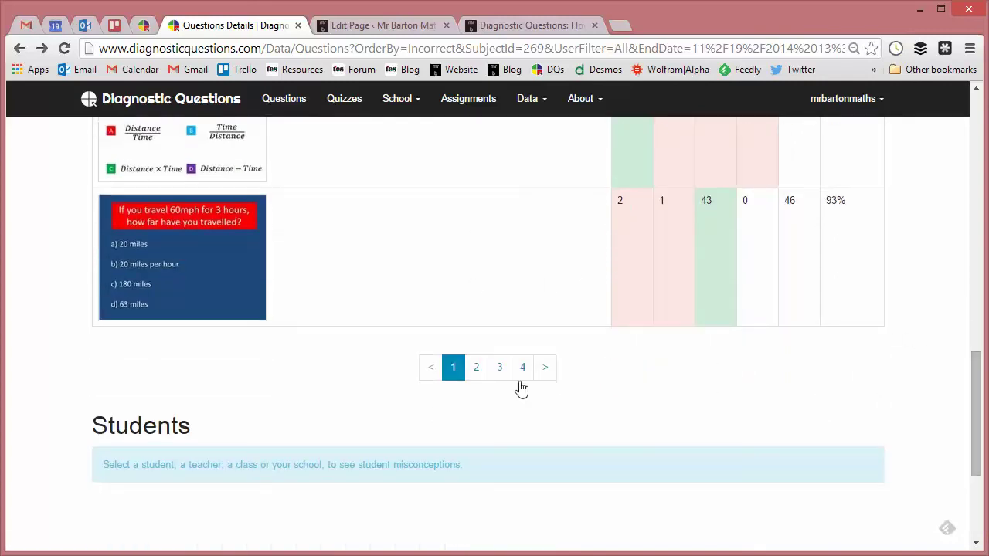
{"action": "left_click", "coordinate": [476, 370]}
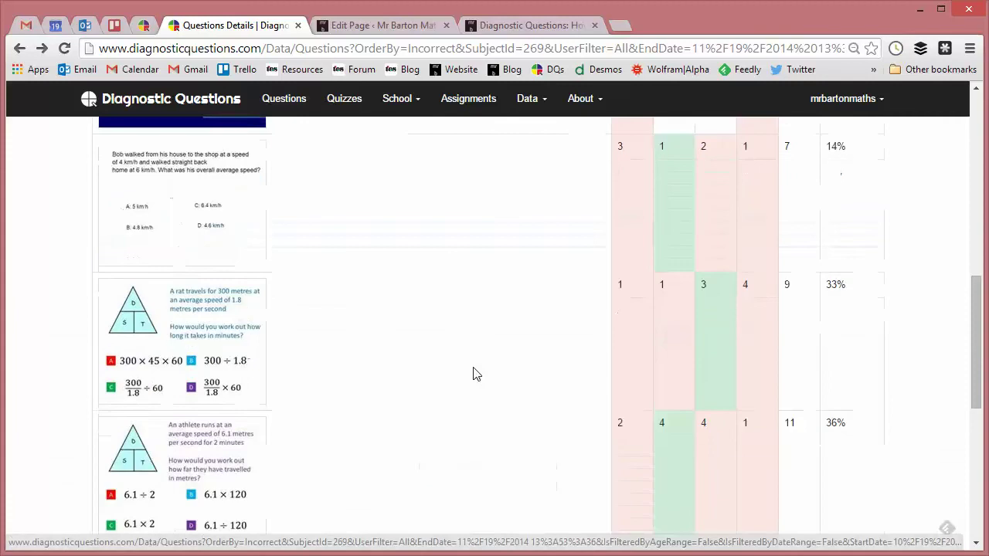
{"action": "scroll", "coordinate": [896, 331], "scroll_direction": "up", "scroll_amount": 2}
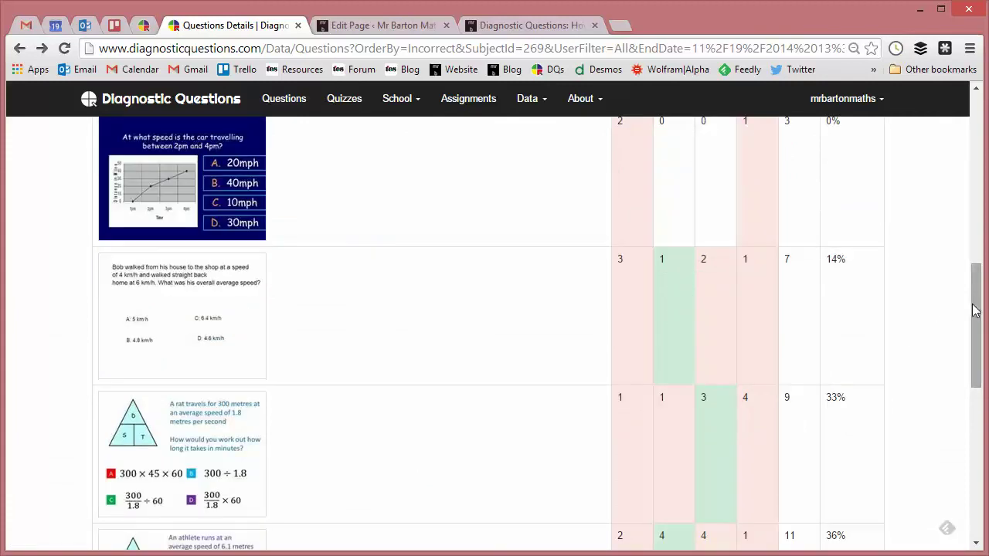
{"action": "left_click_drag", "start_coordinate": [974, 309], "coordinate": [961, 129]}
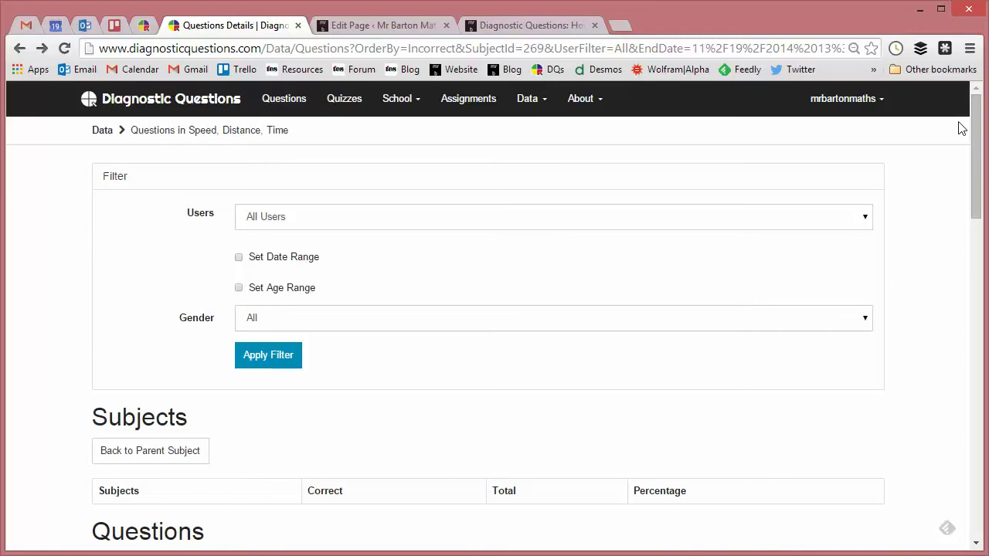